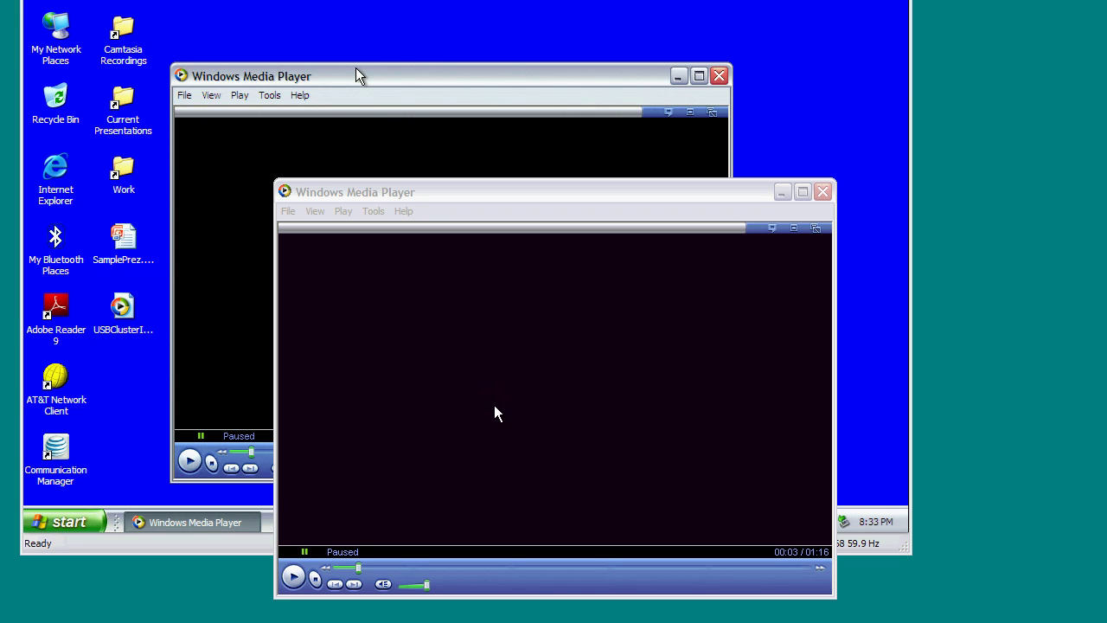
- Play the front network-hardware video, then pause it around 00:11
{"action": "left_click", "coordinate": [293, 577]}
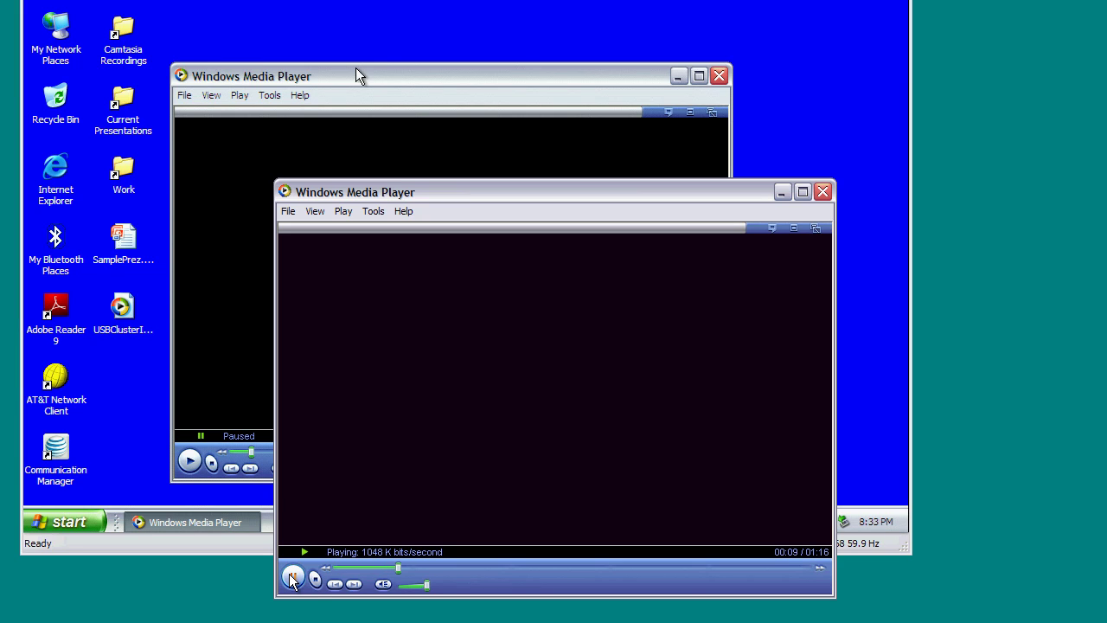
{"action": "left_click", "coordinate": [292, 578]}
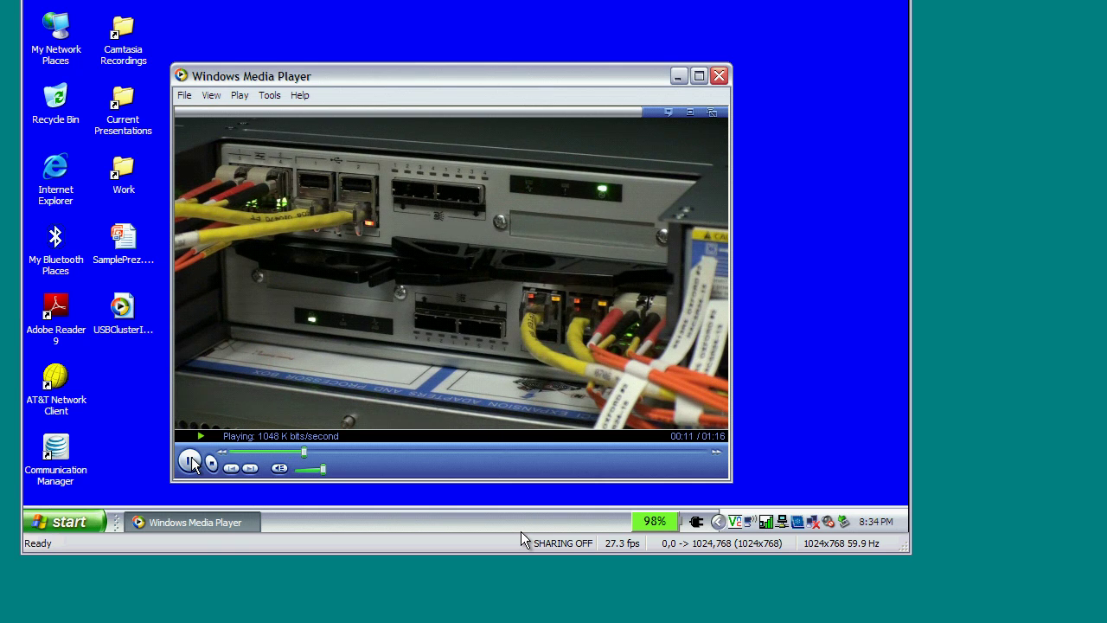
{"action": "left_click", "coordinate": [190, 461]}
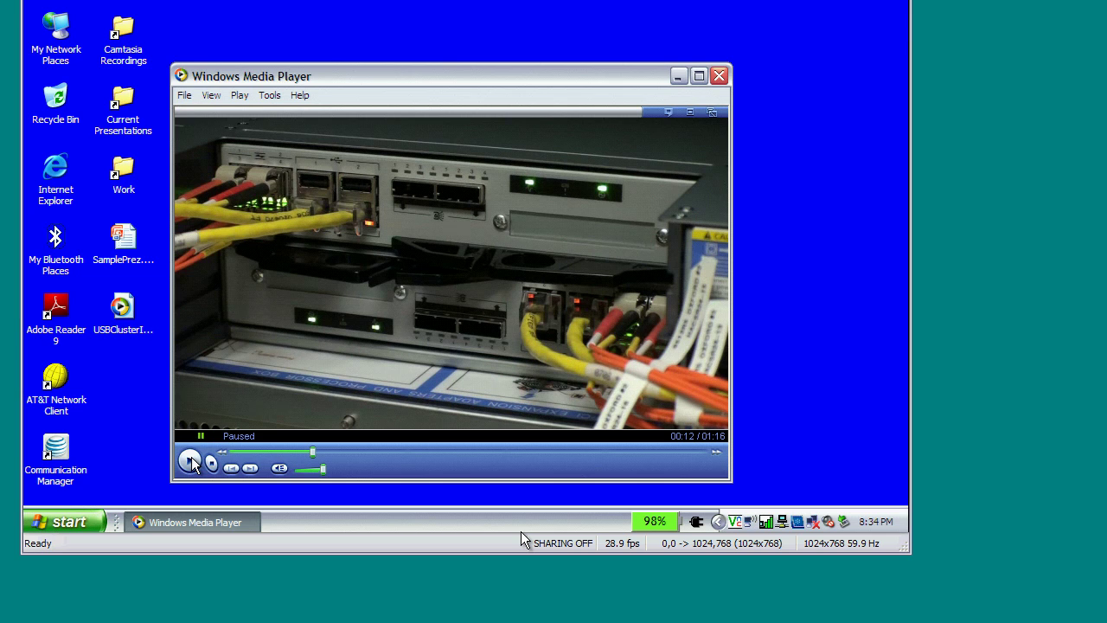